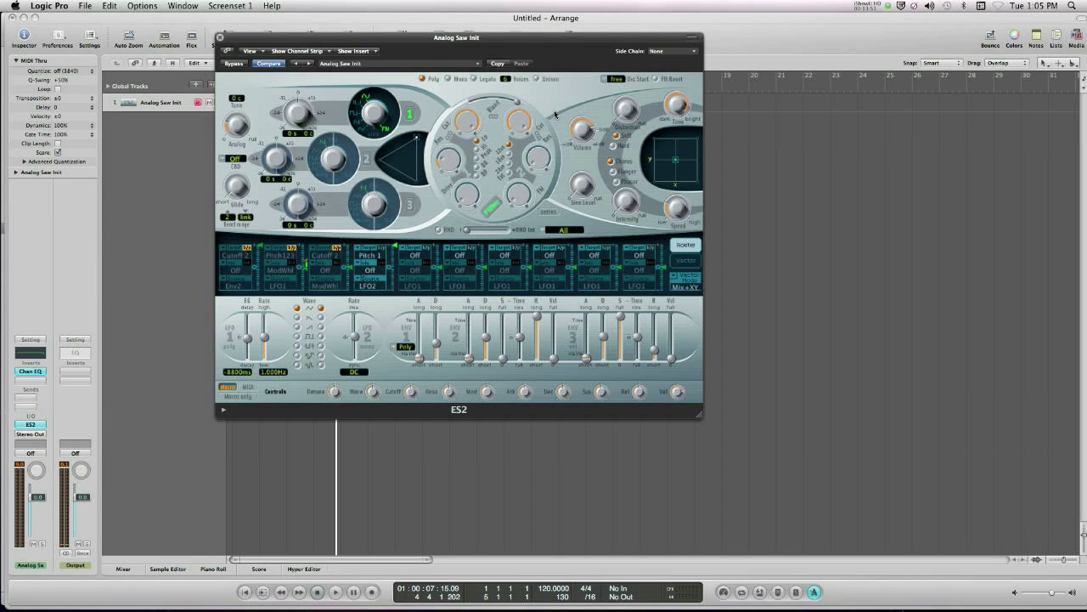
- Move the ES2 plug-in window a little to the left, above the arrange area
drag(524, 40, 449, 50)
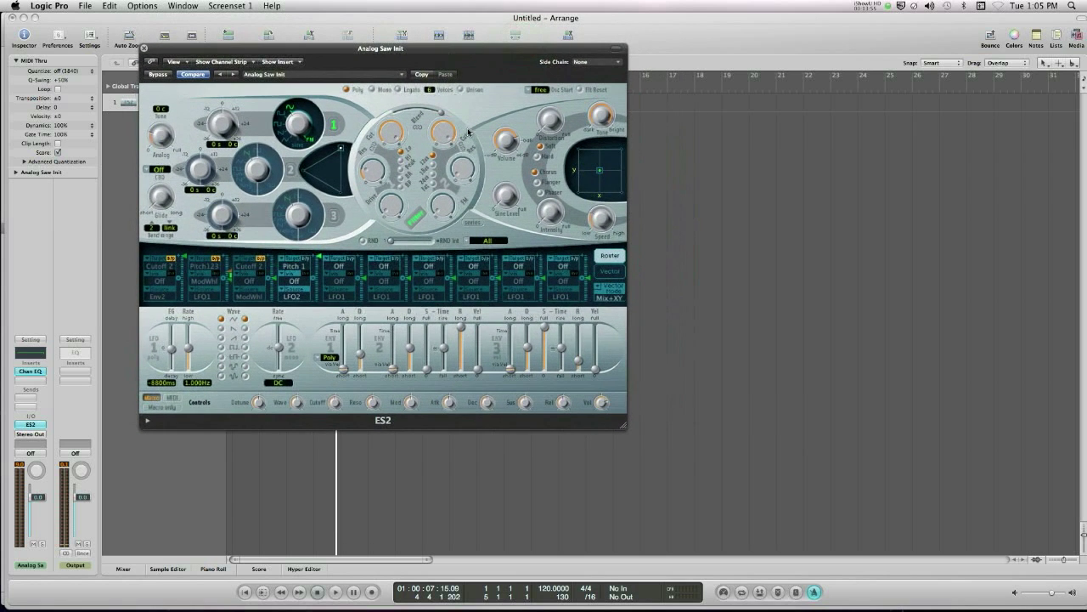
- Bypass router slot 4, which routes LFO2 to Pitch 1
click(305, 259)
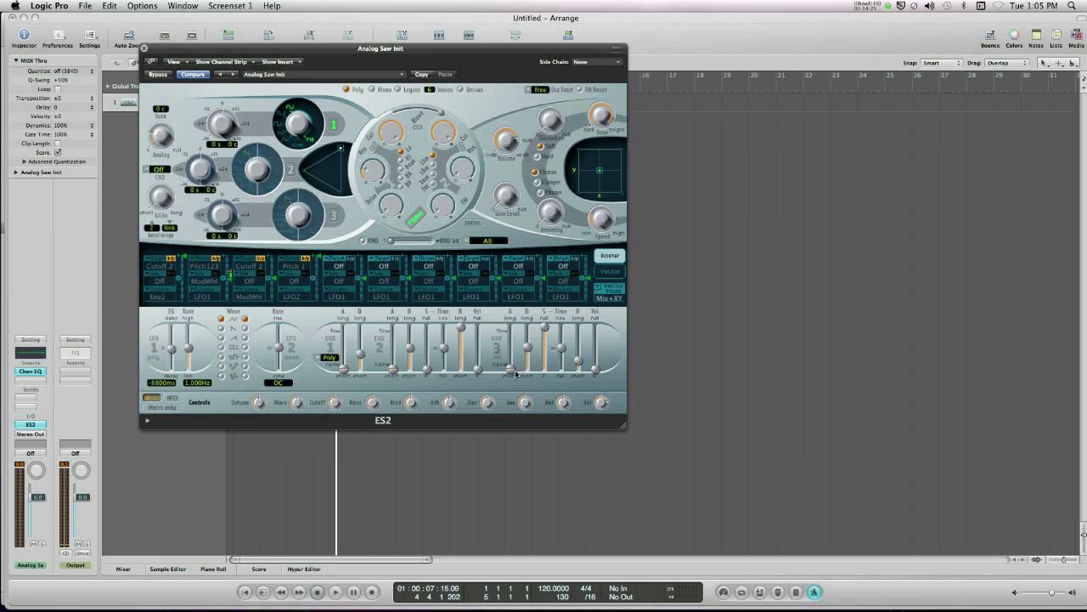
- Raise the ENV 3 A and D sliders for longer attack and decay, then set its S level
drag(513, 374, 512, 356)
click(510, 349)
click(527, 348)
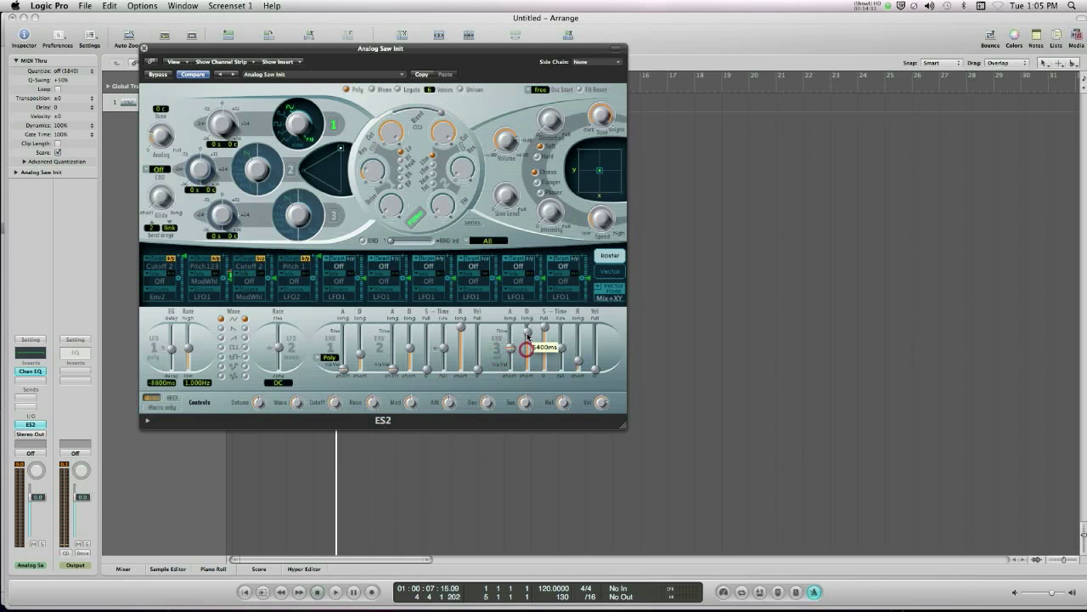
drag(528, 348, 562, 344)
click(542, 330)
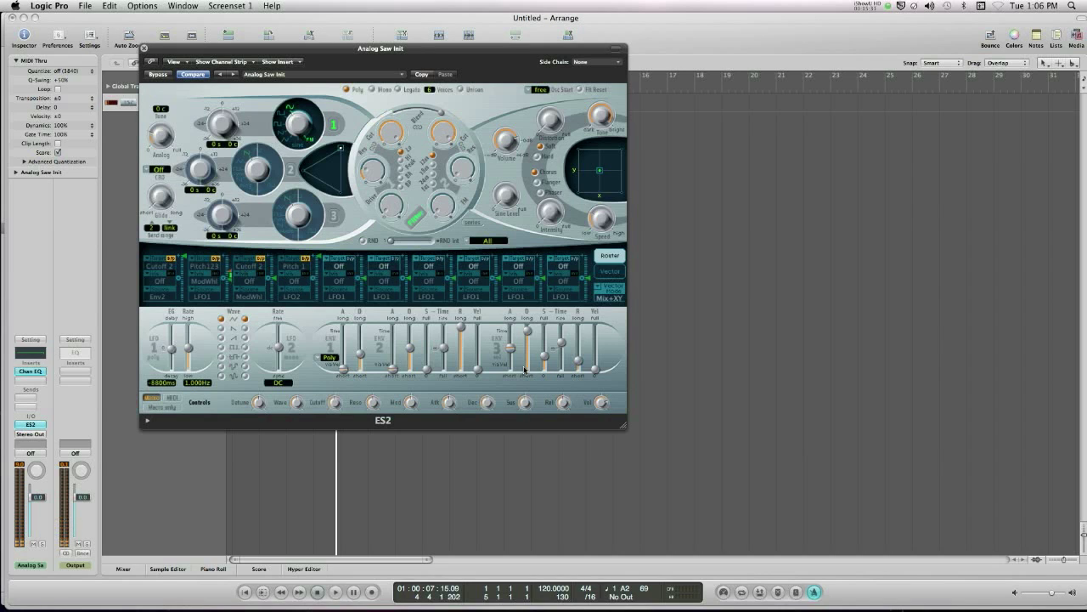
- Bring down the ENV 3 sustain Time slider
mouse_move(559, 343)
mouse_down()
mouse_move(571, 369)
mouse_move(578, 346)
mouse_up()
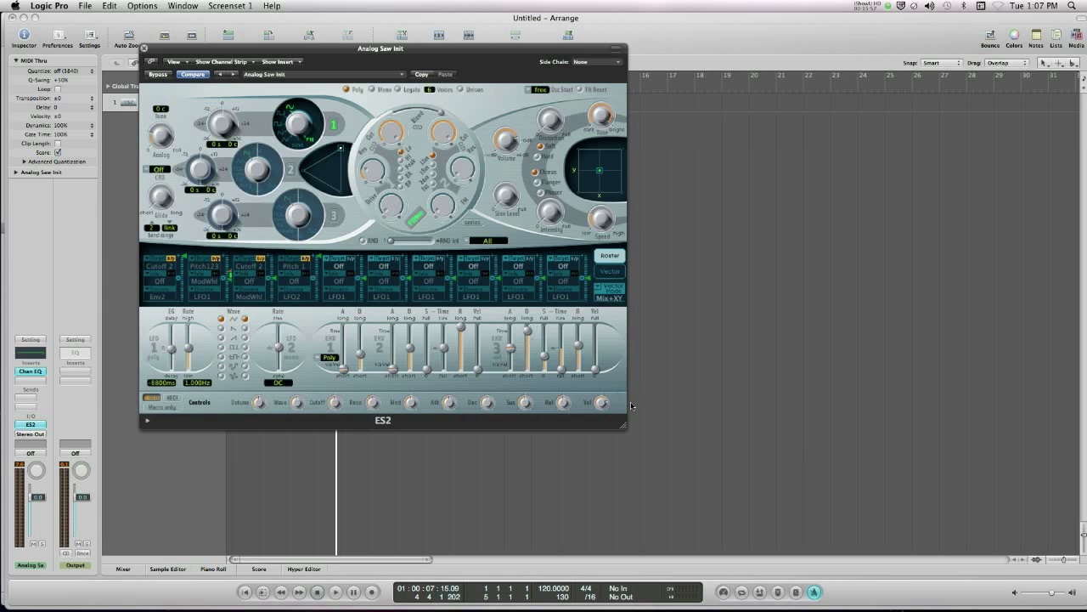
- Fine-tune ENV 3's attack, decay and release, and set its sustain to about 0.238, then slightly higher
click(511, 344)
click(527, 330)
click(579, 352)
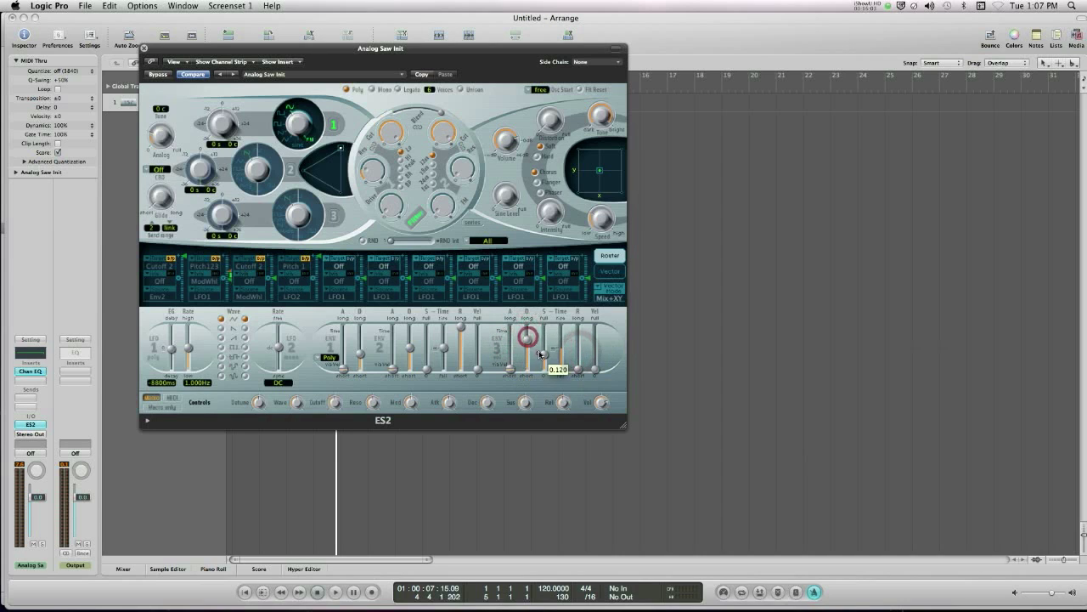
click(540, 348)
drag(540, 349, 544, 339)
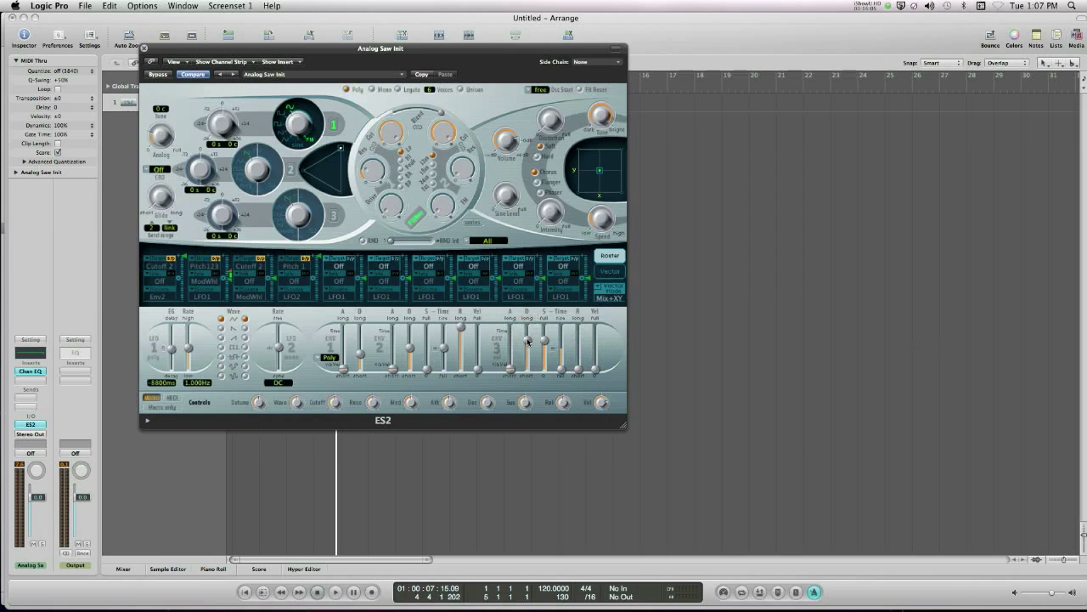
click(527, 340)
click(544, 340)
- Re-enable the Pitch 1 router slot and switch its source from LFO2 to Env2
click(307, 259)
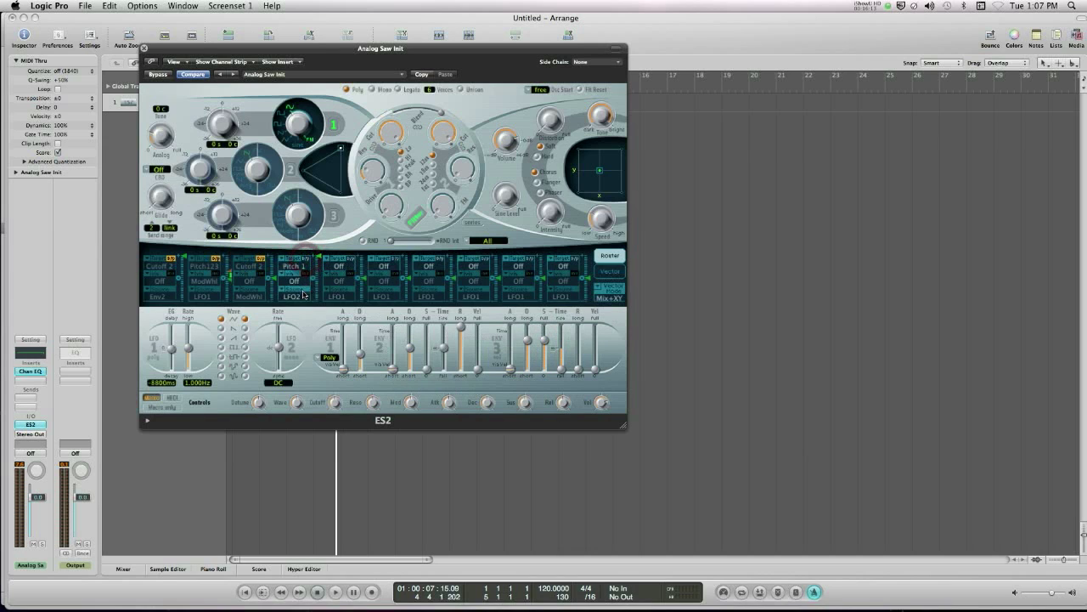
click(293, 297)
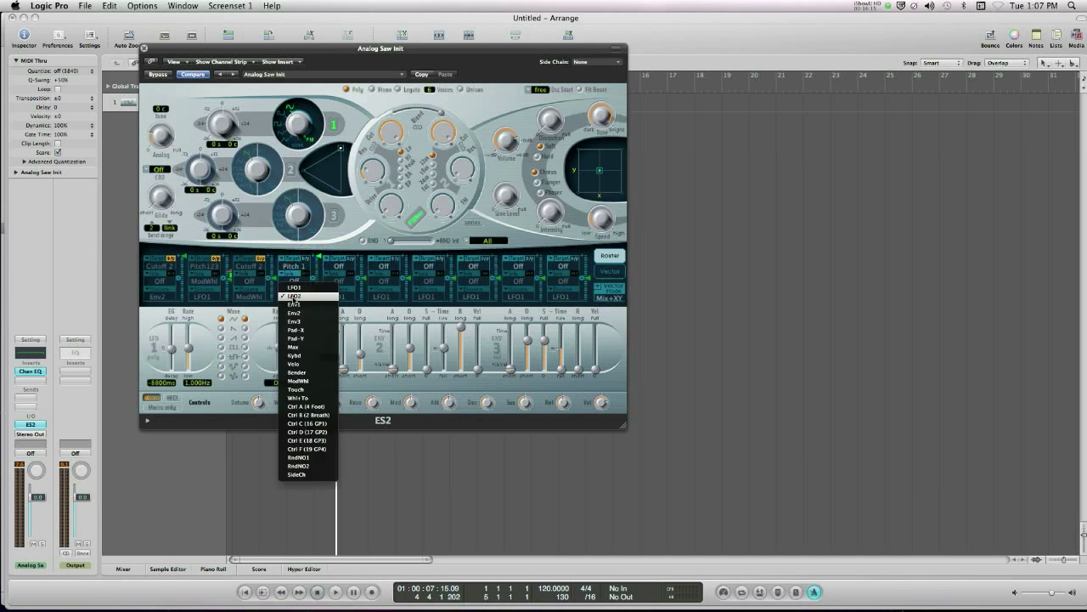
click(294, 313)
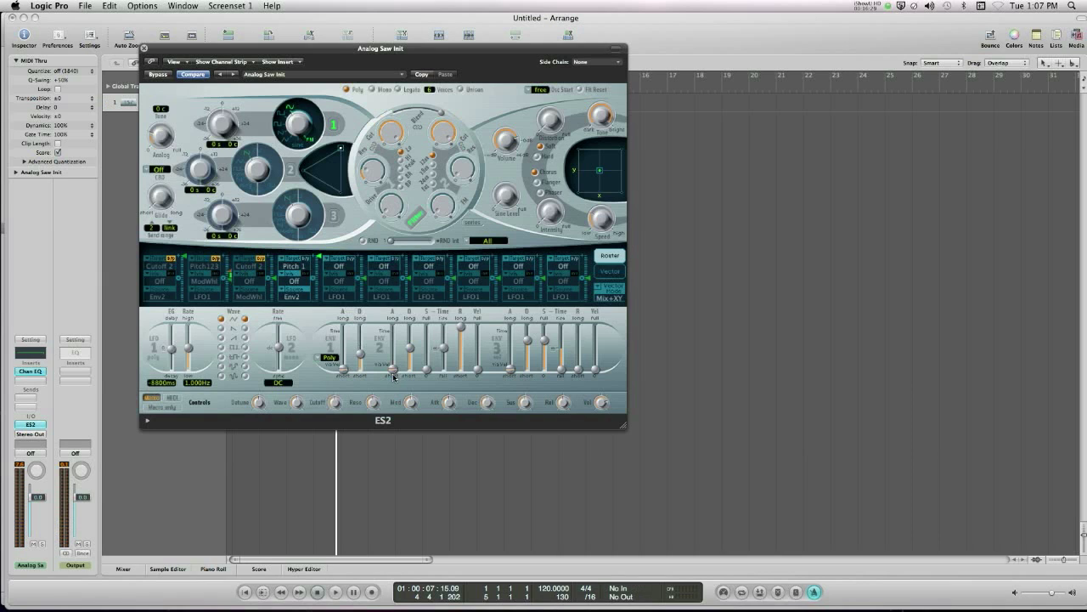
- Set the ENV 2 A slider to about 220 ms and the D slider to about 3800 ms
drag(393, 374, 394, 346)
click(394, 355)
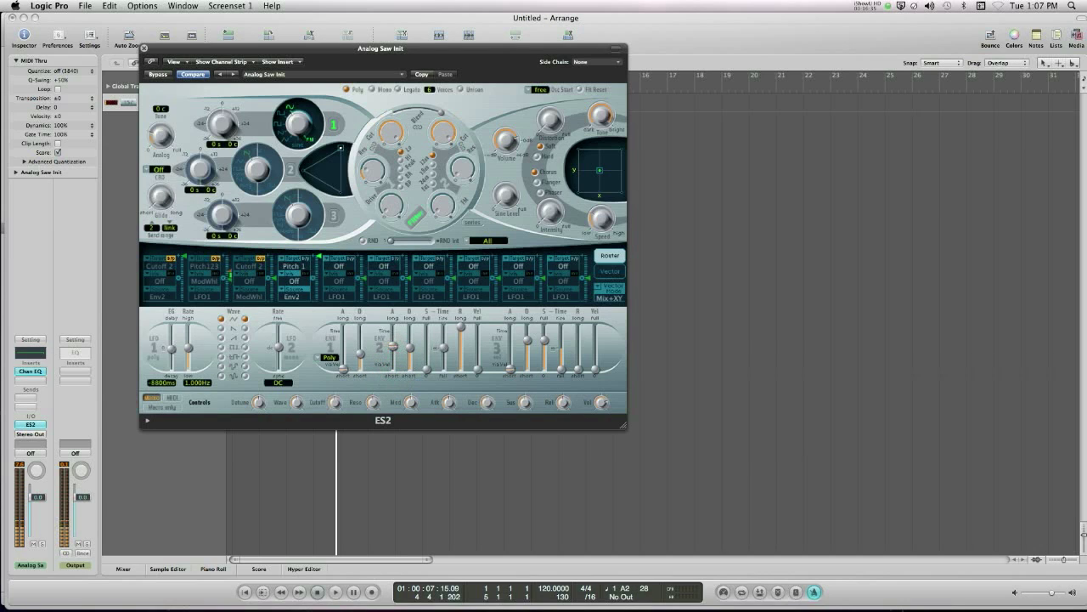
click(394, 349)
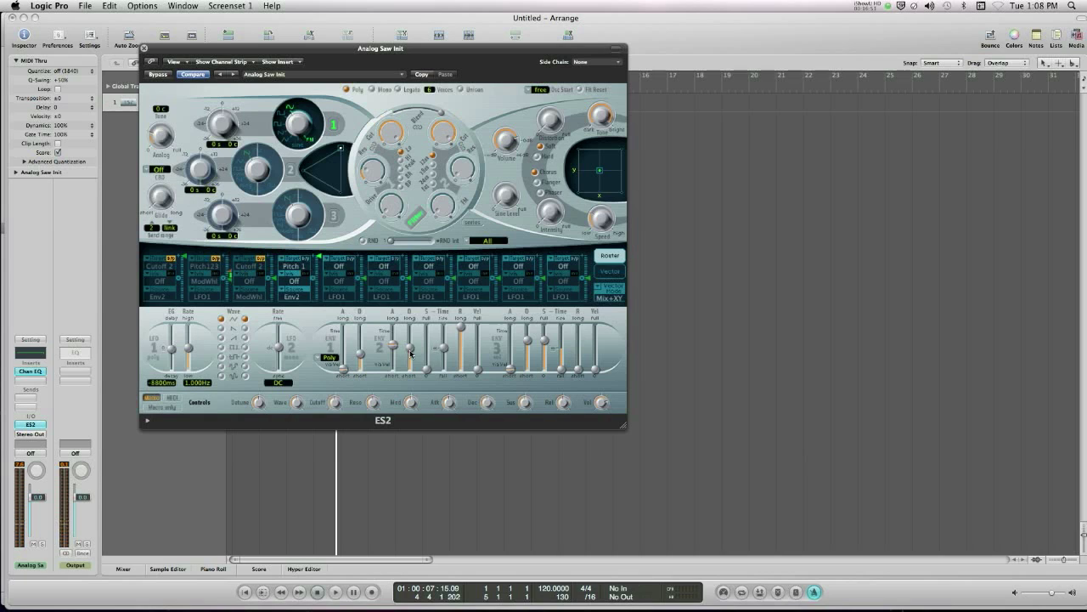
mouse_move(411, 349)
mouse_down()
mouse_move(410, 337)
mouse_move(424, 373)
mouse_move(427, 347)
mouse_up()
- Raise ENV 3's release, set an ENV 3 time to about 200 ms, and set ENV 2 sustain to about 0.387
drag(576, 369, 577, 349)
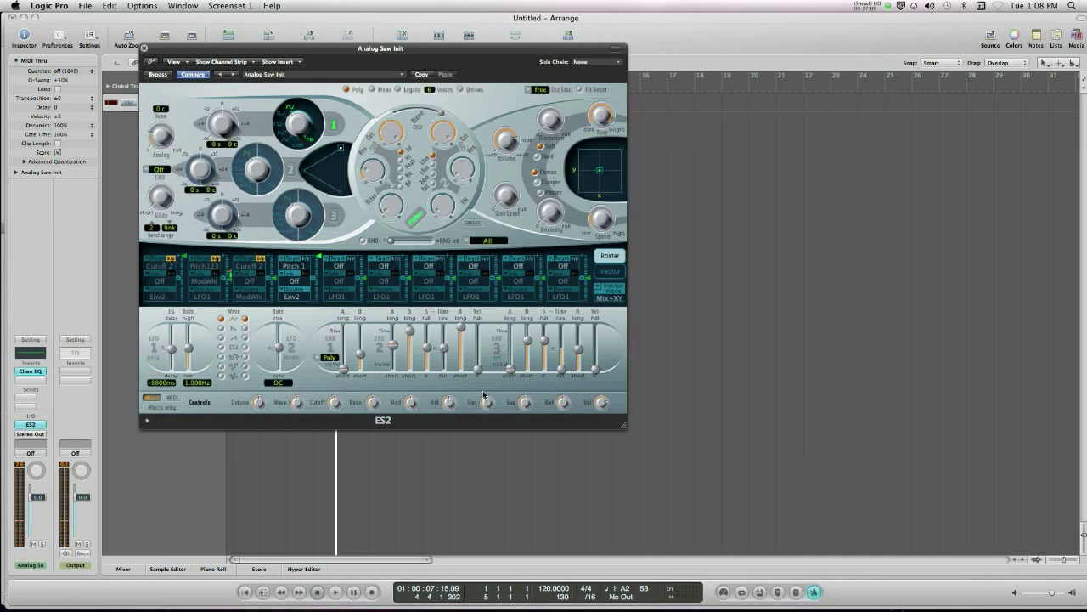
click(424, 349)
click(425, 349)
click(560, 366)
click(425, 347)
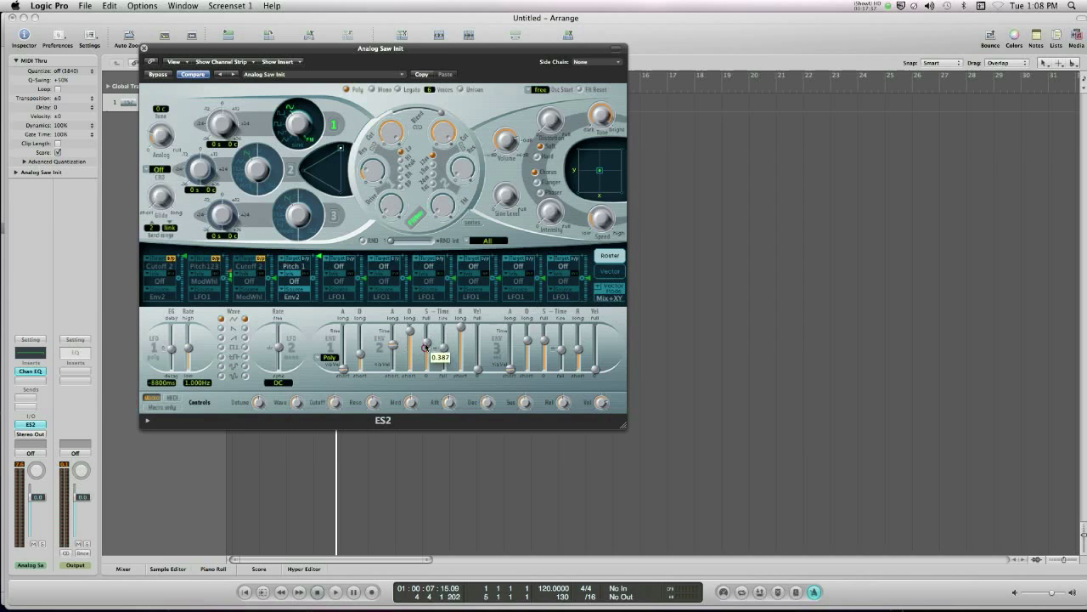
drag(425, 347, 426, 336)
- Push the ENV 3 R slider to its 10000 ms maximum and pull the ENV 2 D slider down to about 1300 ms
drag(578, 350, 578, 326)
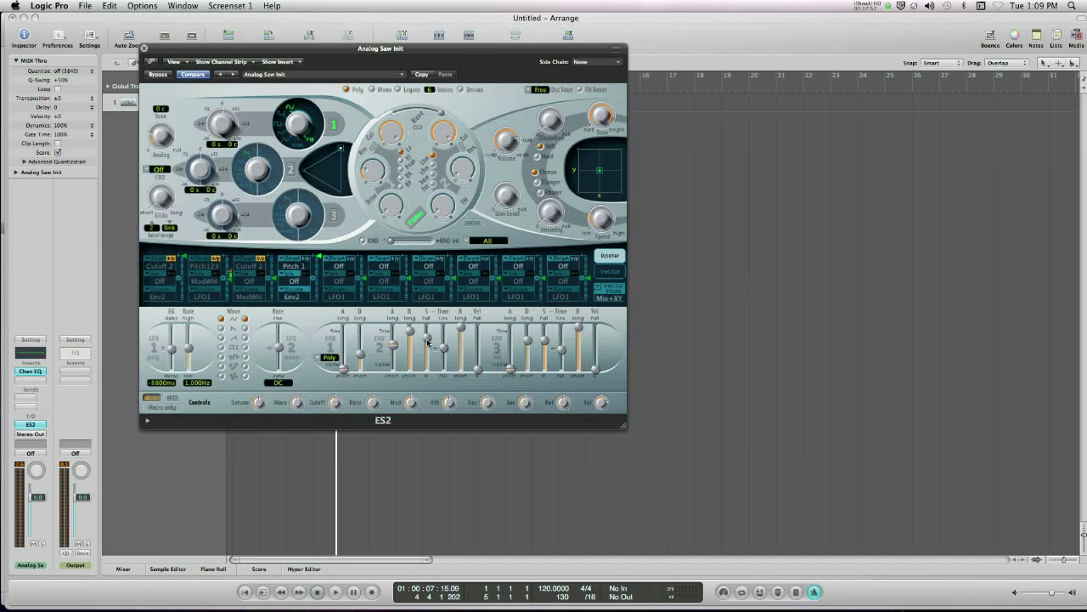
drag(410, 331, 409, 341)
- Change the Pitch 1 slot's source from Env2 to LFO1 and lower ENV 3's release
click(293, 296)
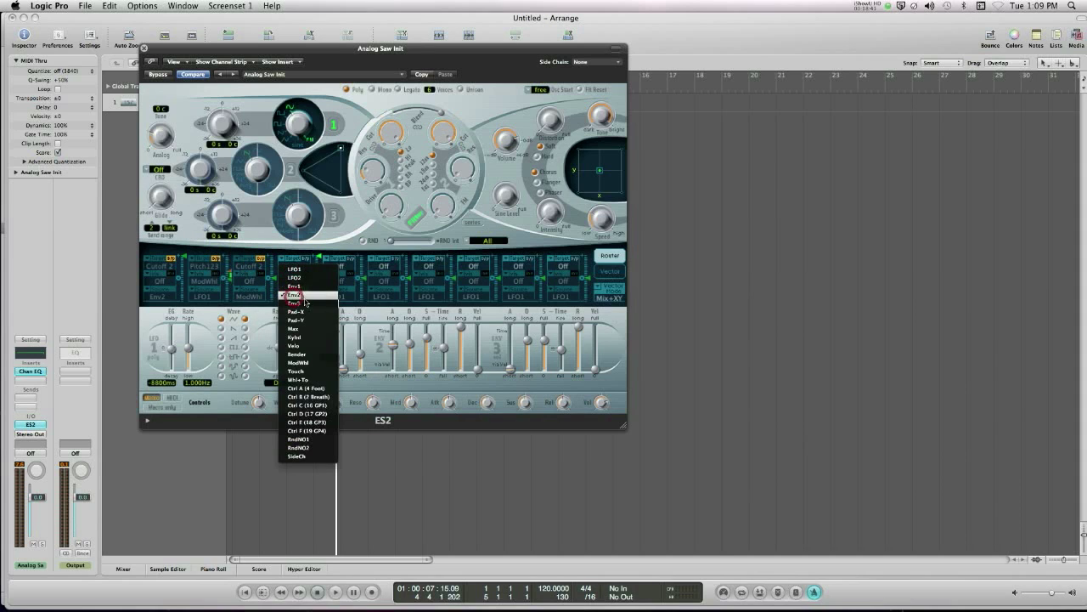
click(294, 268)
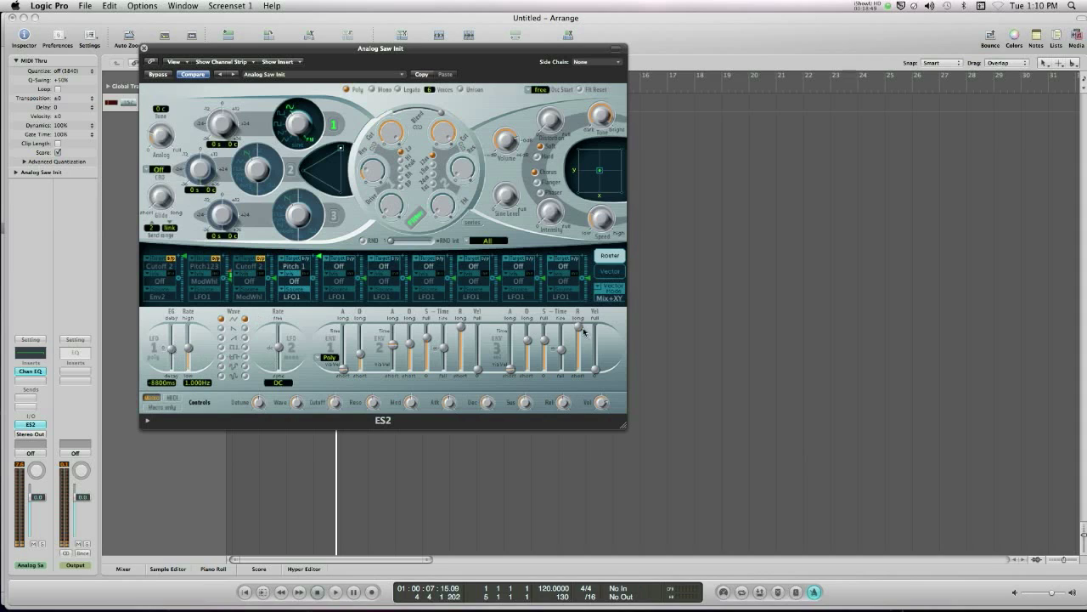
drag(579, 327, 579, 346)
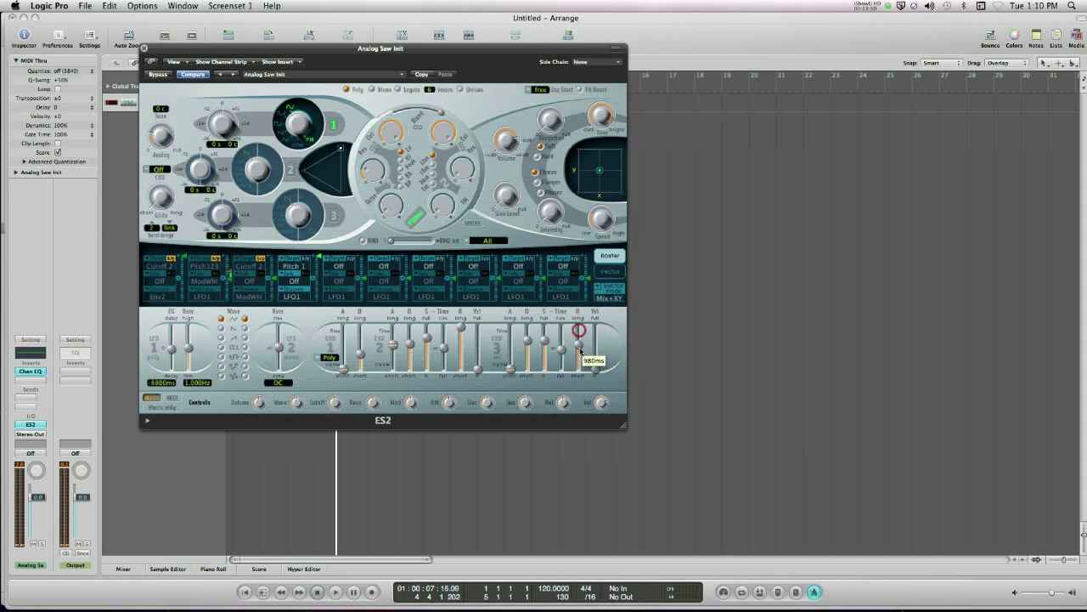
- Turn LFO1's delay down from 8800 ms to Off
click(170, 350)
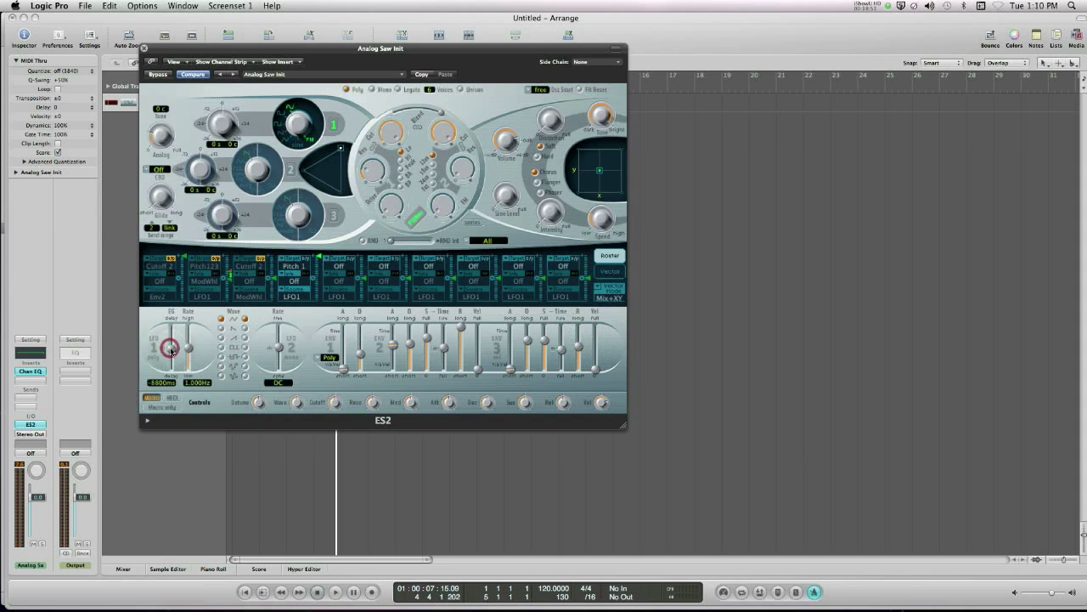
alt+click(170, 350)
click(171, 350)
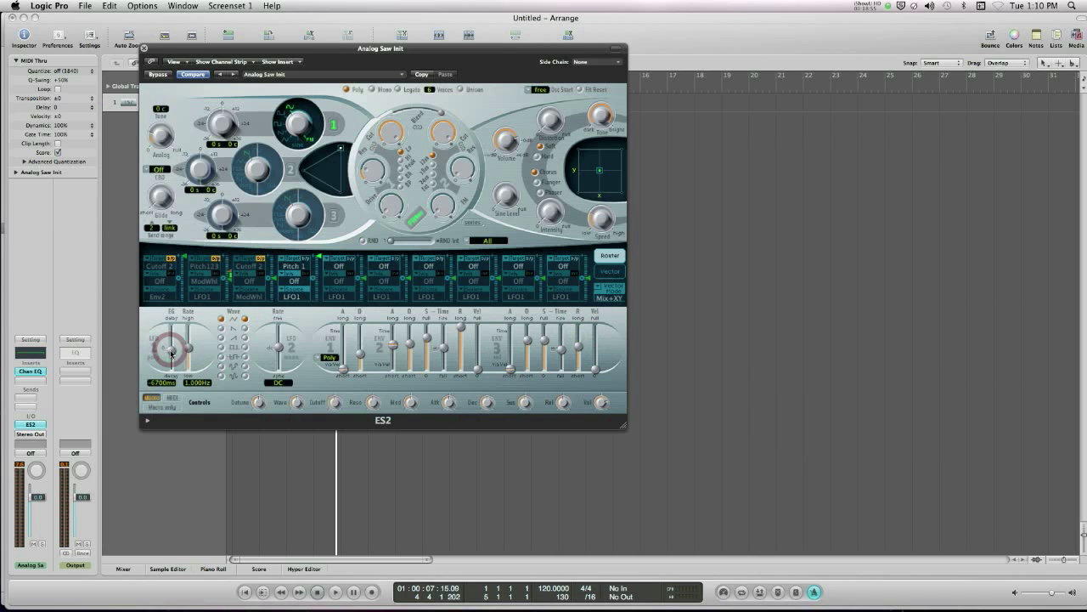
click(164, 352)
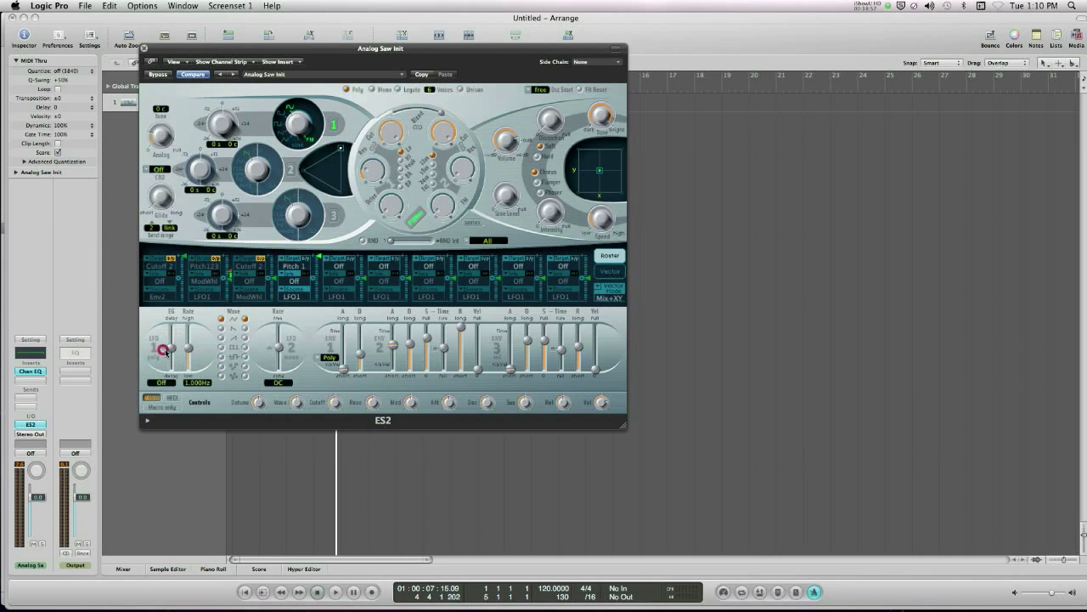
- Set the Pitch 1 slot's via controller from Off to ModWhl
click(297, 287)
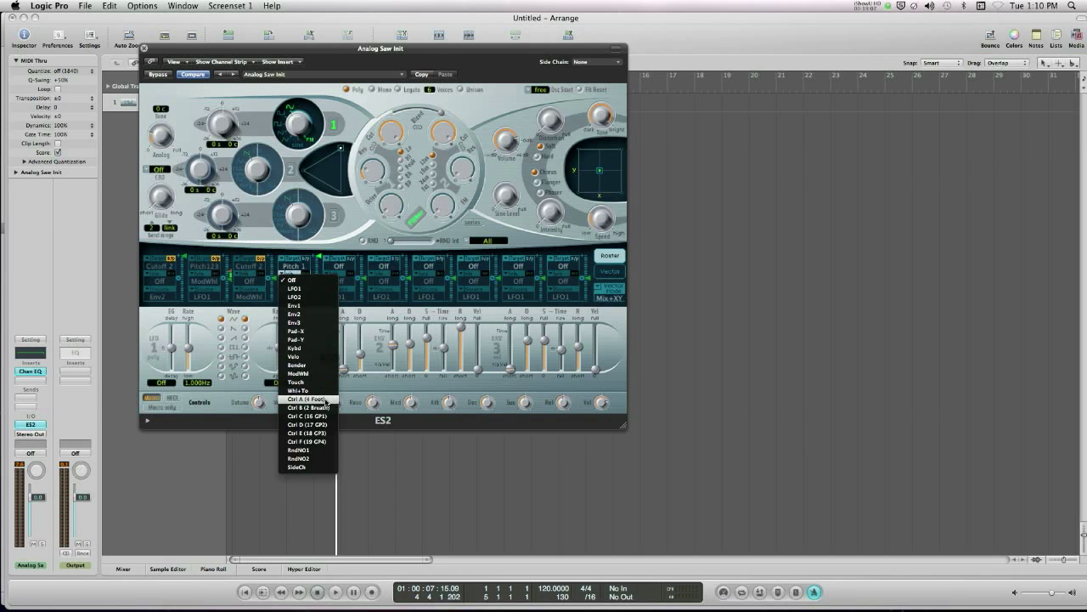
click(280, 373)
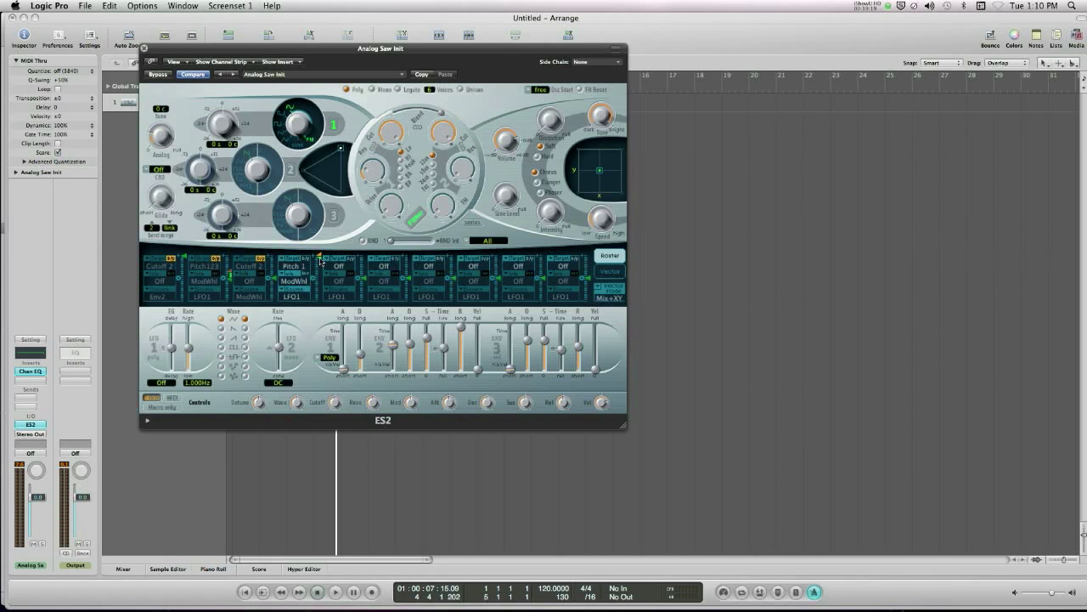
- Set the Pitch 1 router slot's LFO1 mod-wheel intensity to about 0.05
mouse_move(320, 261)
mouse_down()
mouse_move(321, 286)
mouse_move(318, 273)
mouse_up()
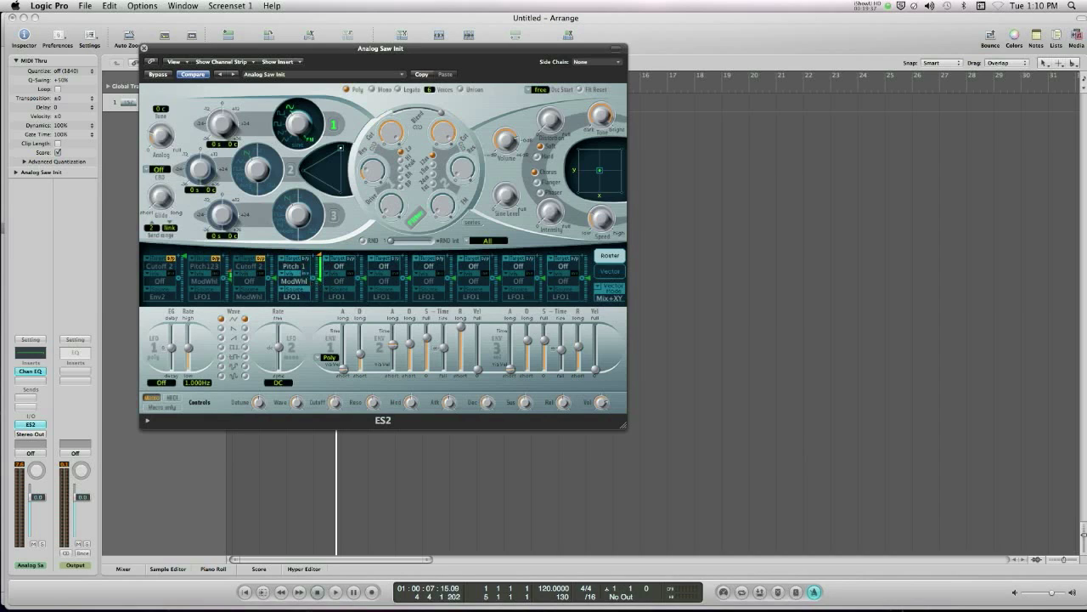